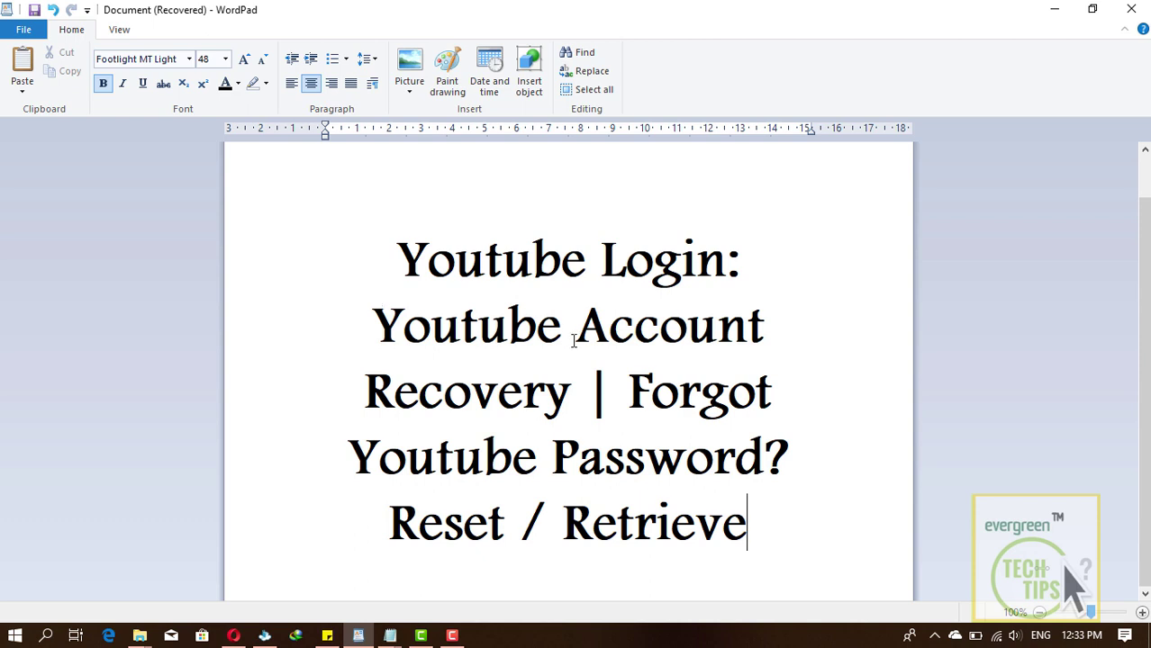
# Below the title, add a size-20 line reading 'youtube works with google account'
pyautogui.press('Return')
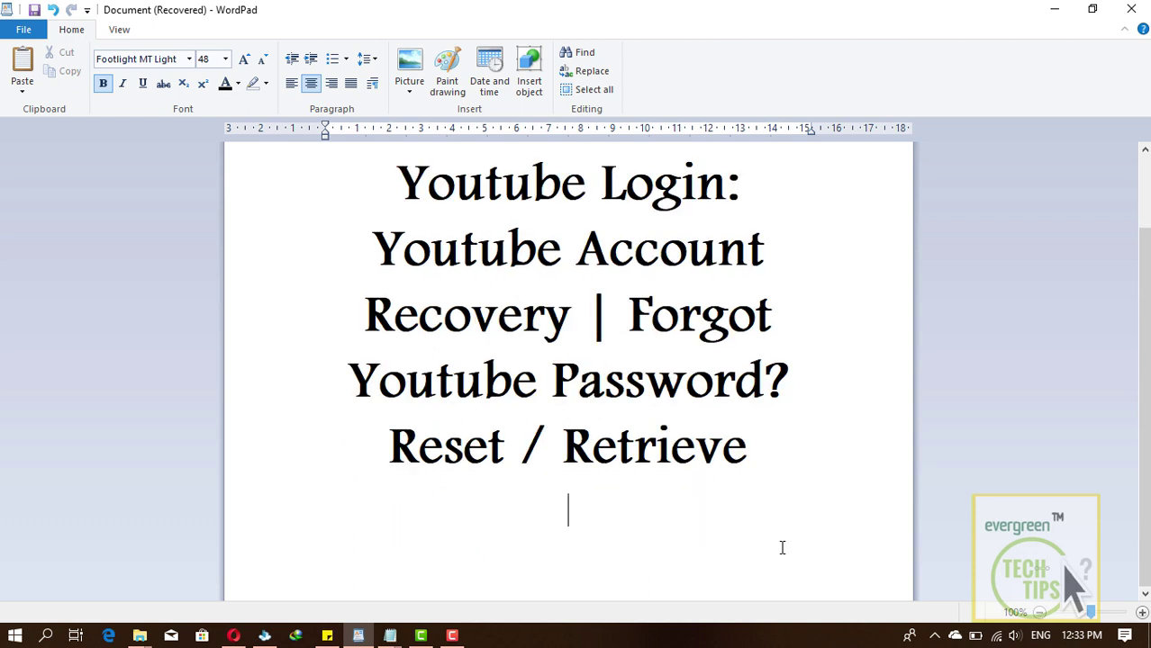
pyautogui.click(225, 59)
pyautogui.click(221, 192)
pyautogui.write('youtube works with googlw')
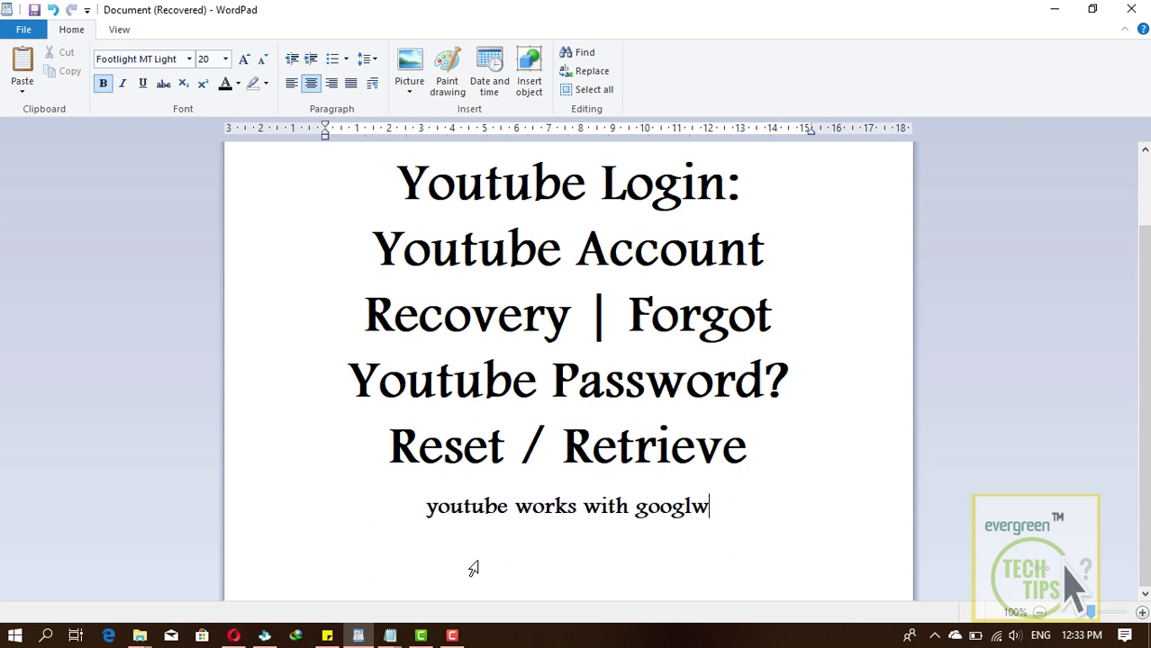
pyautogui.press('BackSpace')
pyautogui.write('e account')
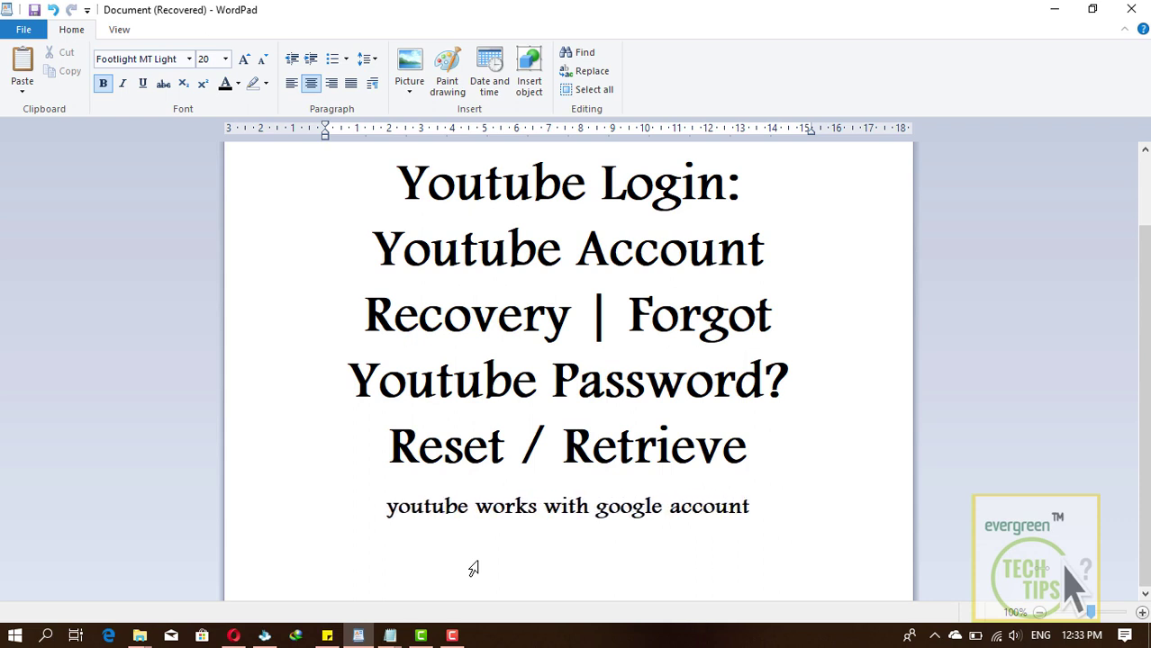
# Add a sentence explaining a forgotten Google password can be reset, then minimize WordPad
pyautogui.press('Return')
pyautogui.write('if y')
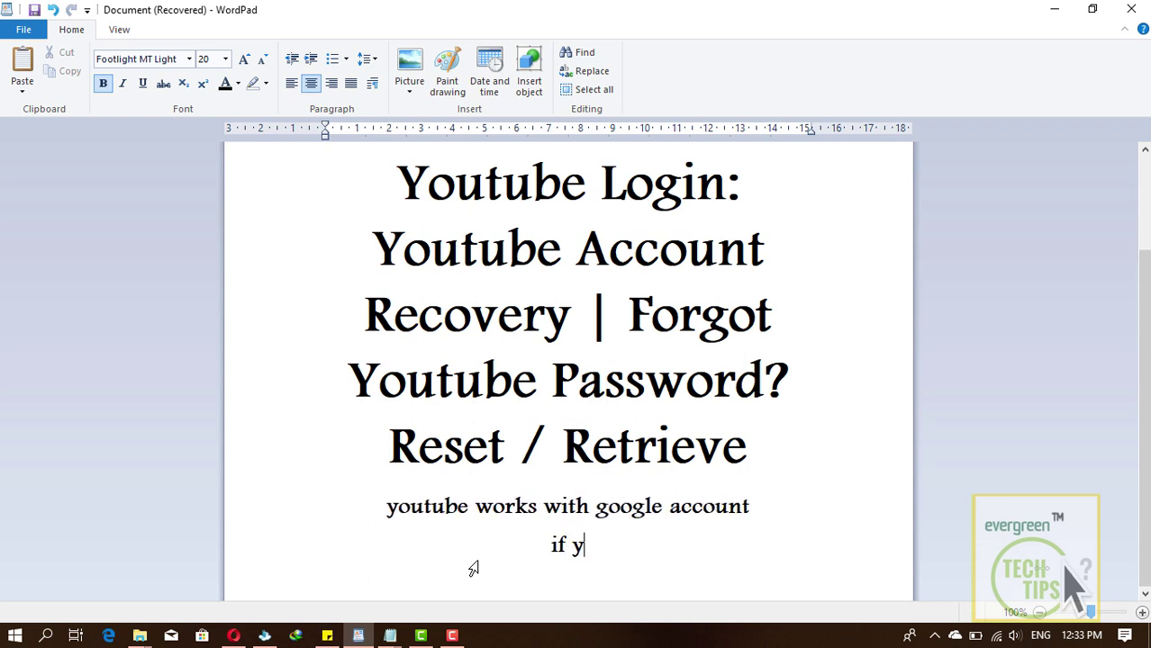
pyautogui.write('ou forgot you')
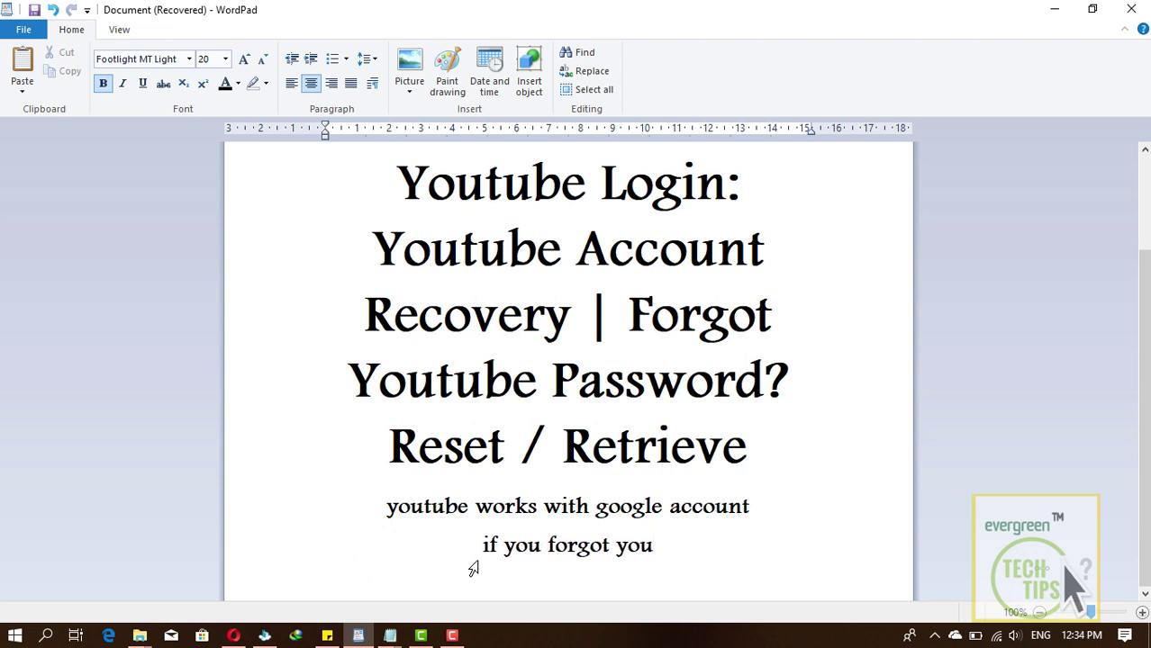
pyautogui.write('r google account')
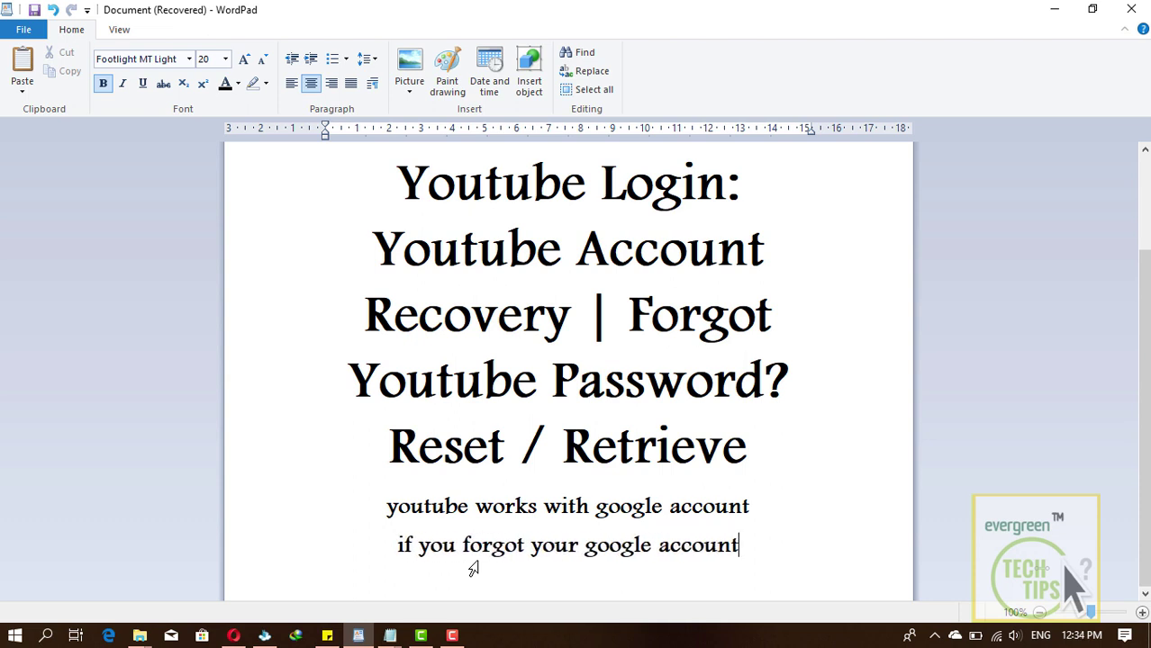
pyautogui.write(' password, you can reset it ')
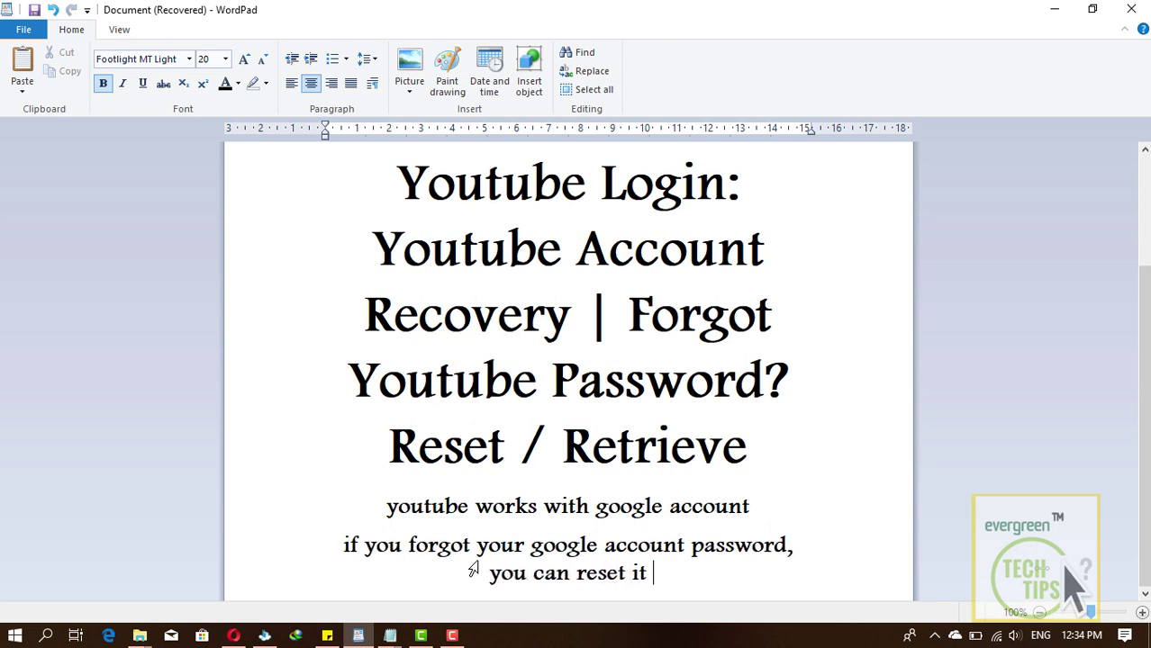
pyautogui.write('and log in to y')
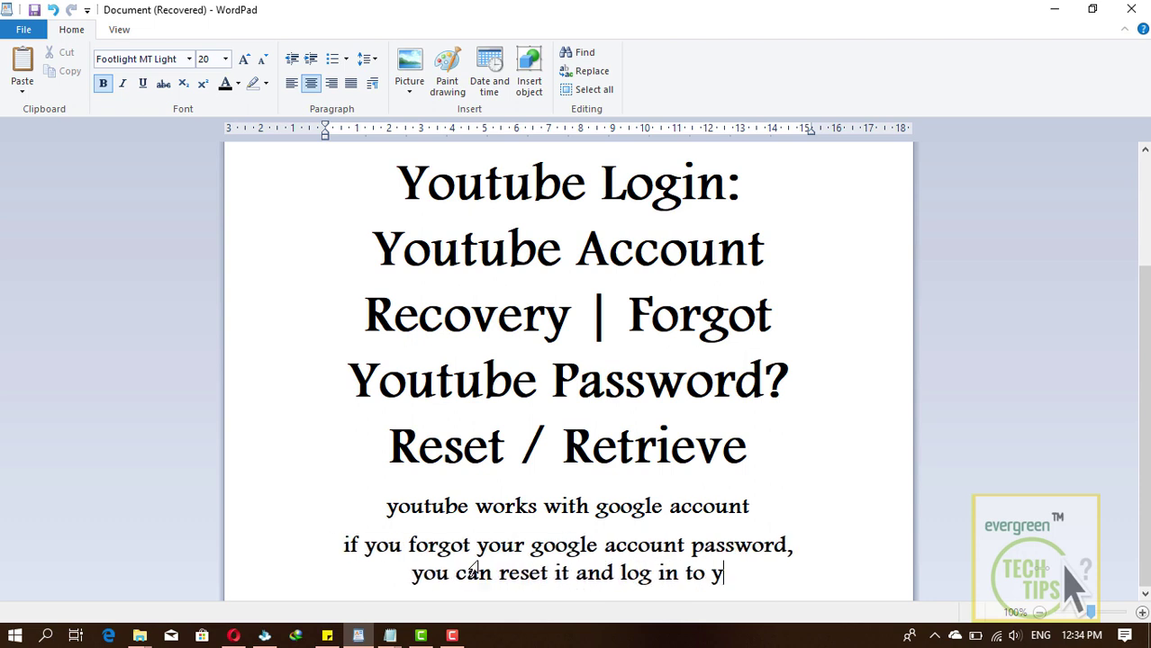
pyautogui.write('our youtube acc')
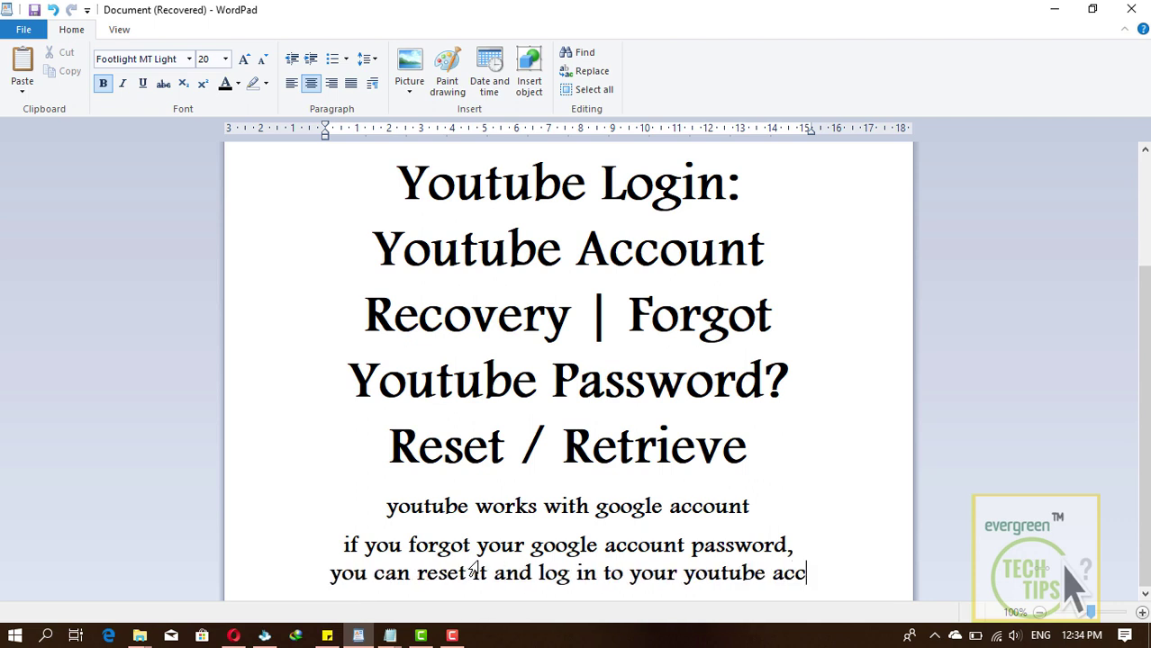
pyautogui.write('ount again, lets ')
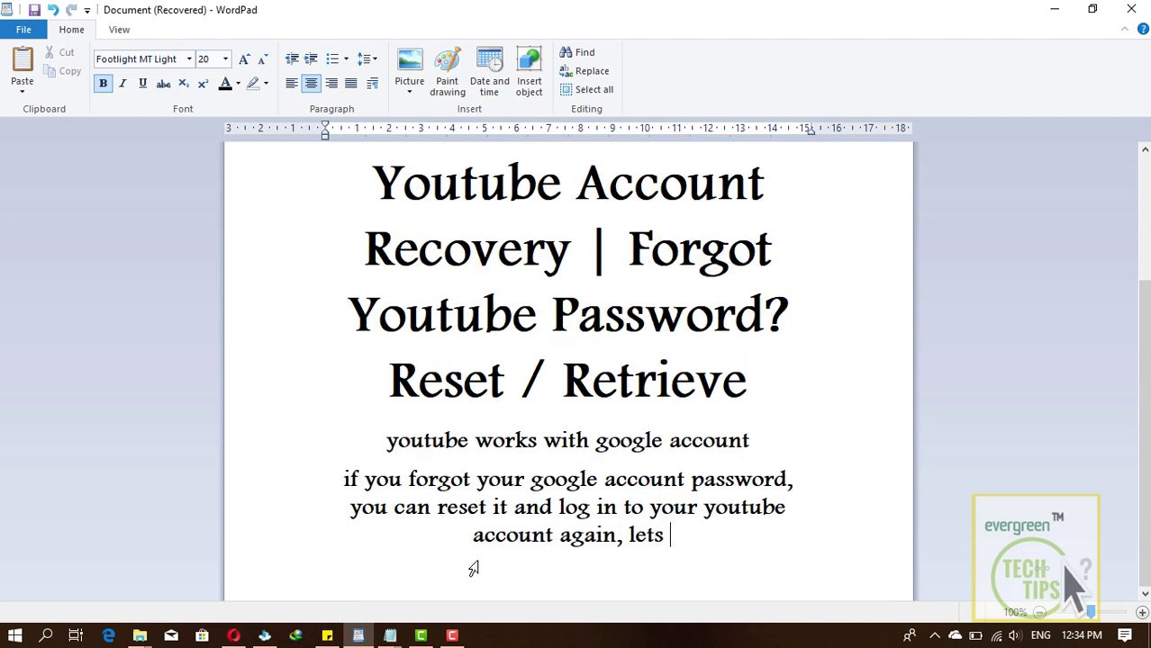
pyautogui.write('do it')
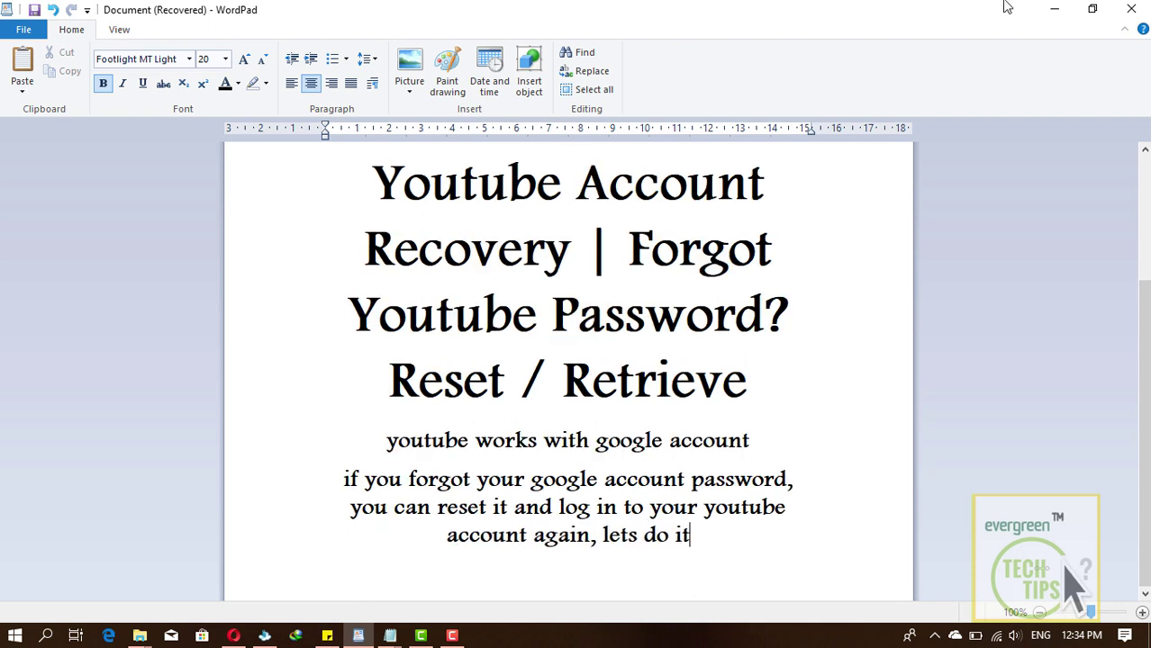
pyautogui.click(1049, 8)
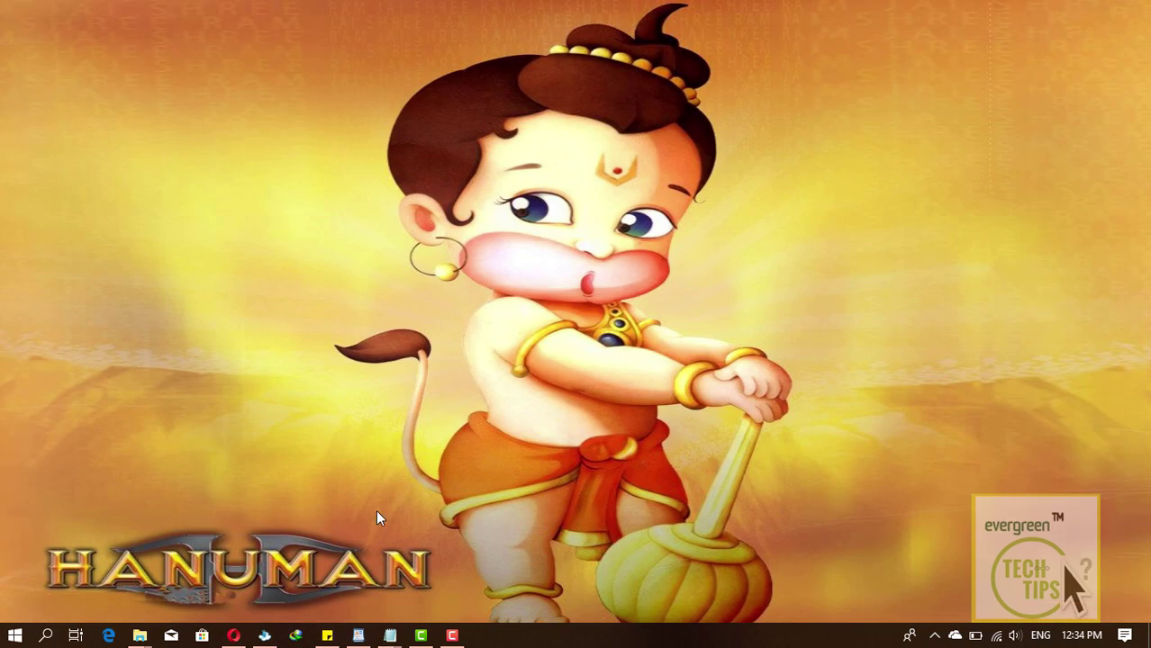
# Launch Opera and load youtube.com from the address bar
pyautogui.click(233, 636)
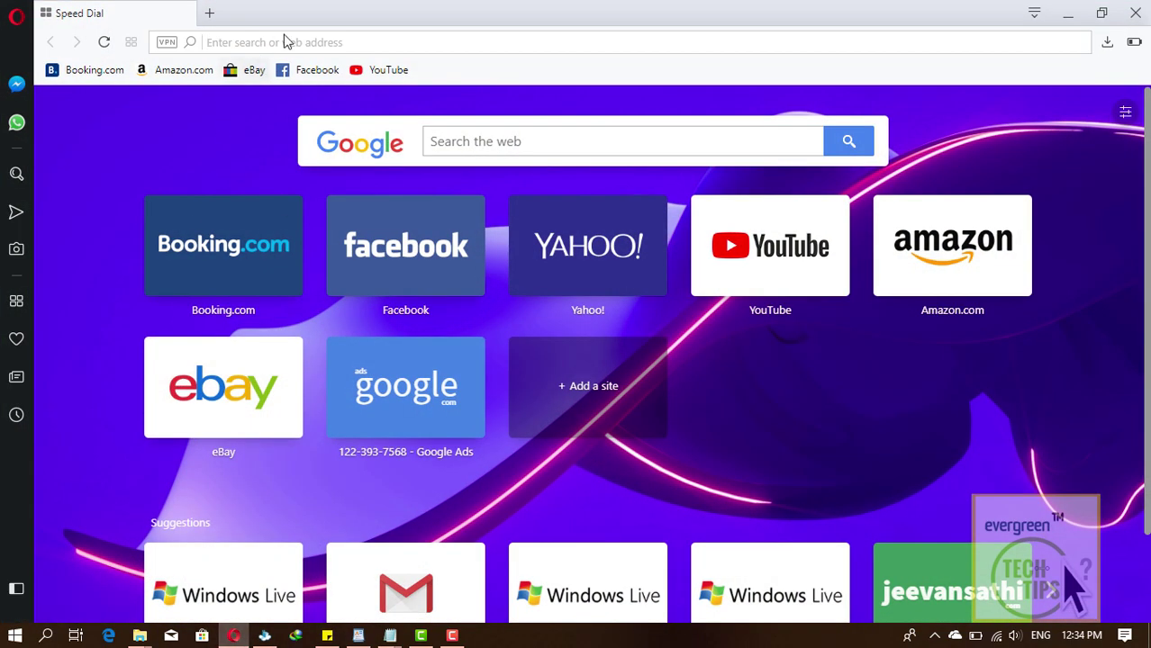
pyautogui.write('youtube.com')
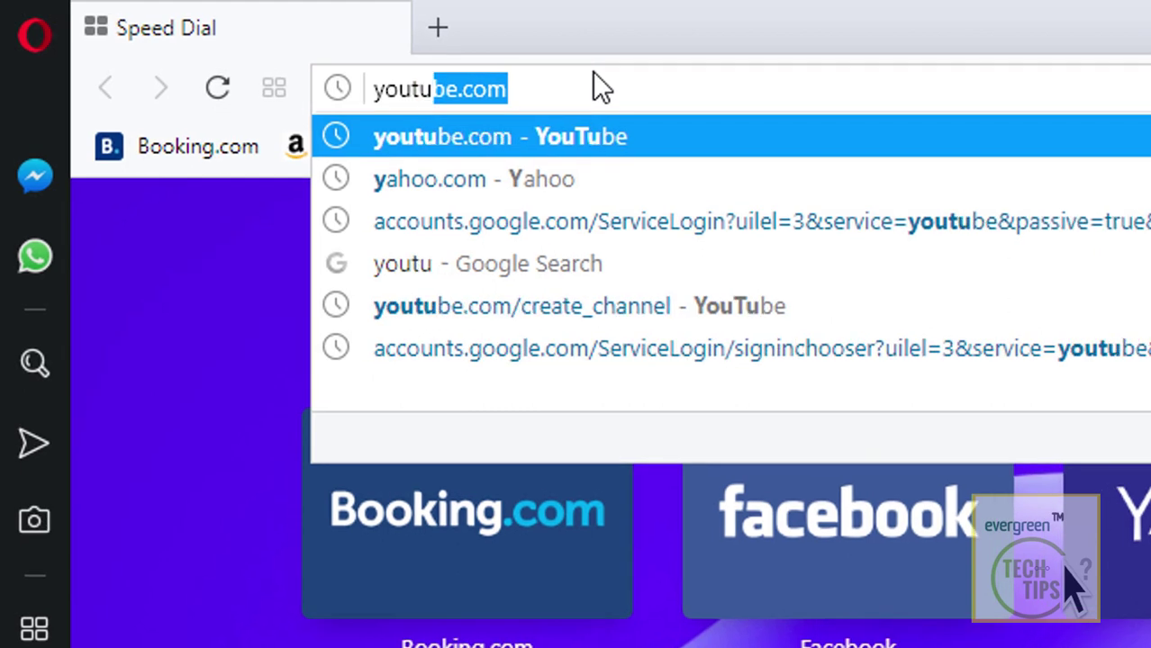
pyautogui.press('Return')
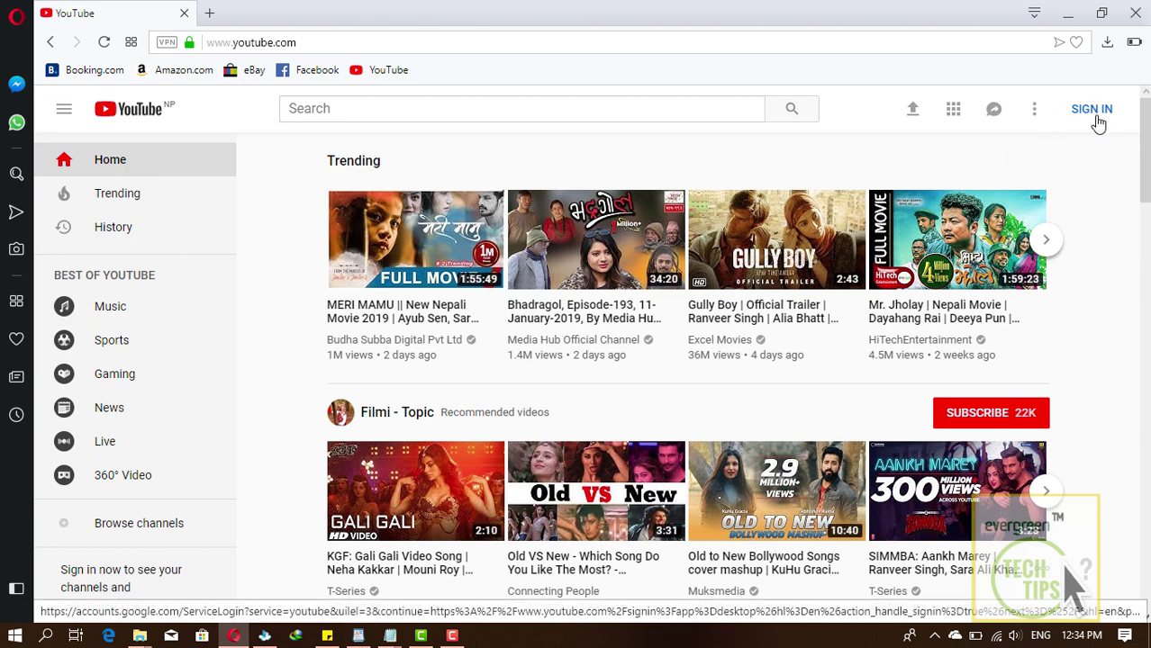
# Sign in to YouTube with the second saved Google account, then choose Forgot password
pyautogui.click(1091, 109)
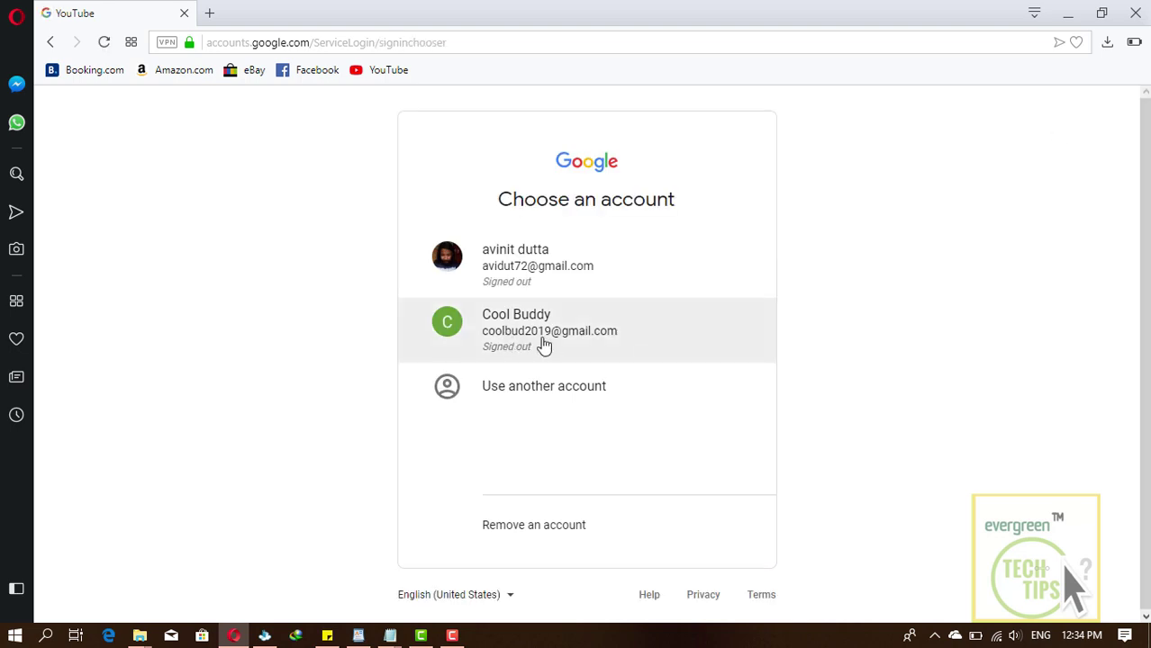
pyautogui.click(541, 333)
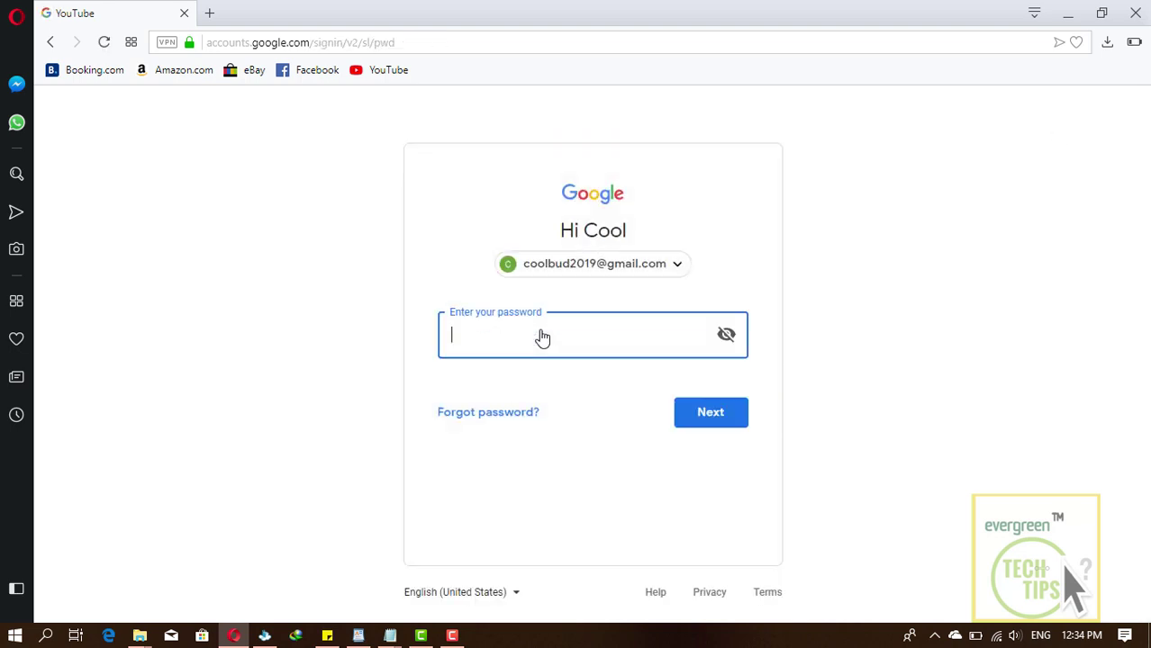
pyautogui.click(728, 340)
pyautogui.write('oo forgo')
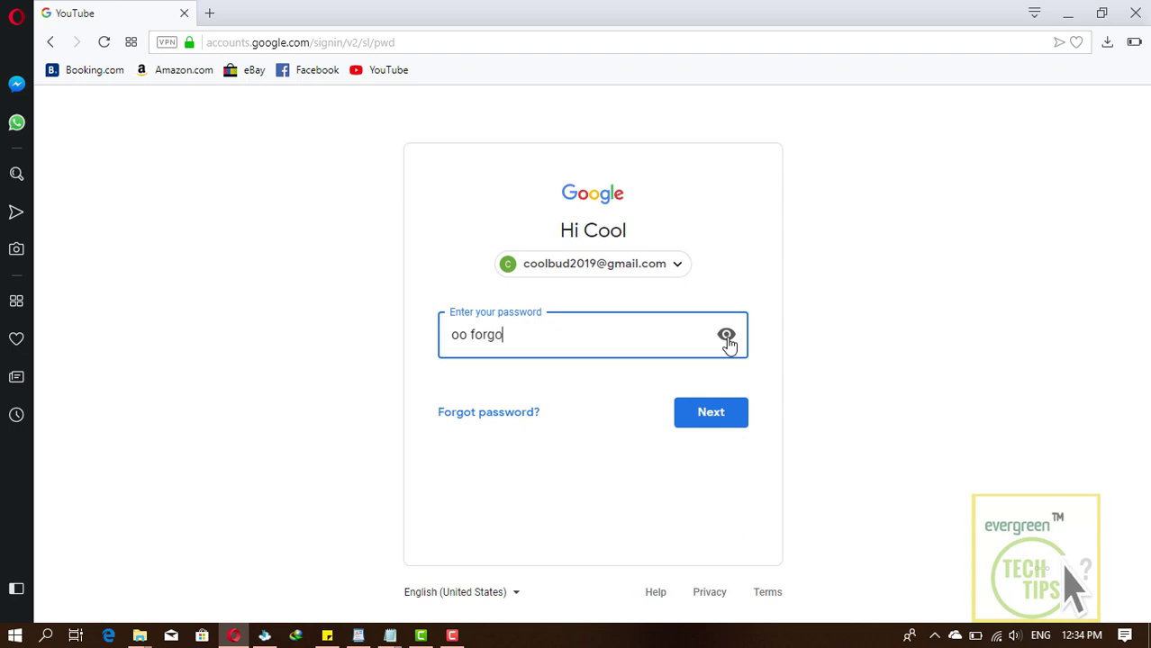
pyautogui.write('t ')
pyautogui.write('passw')
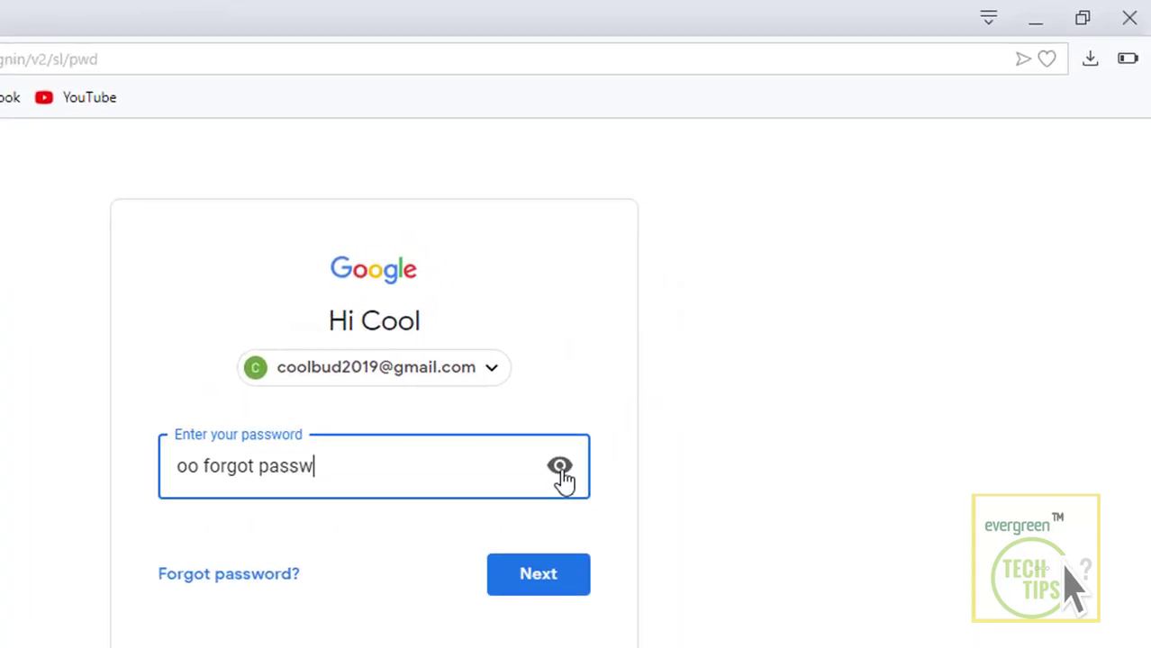
pyautogui.write('ord')
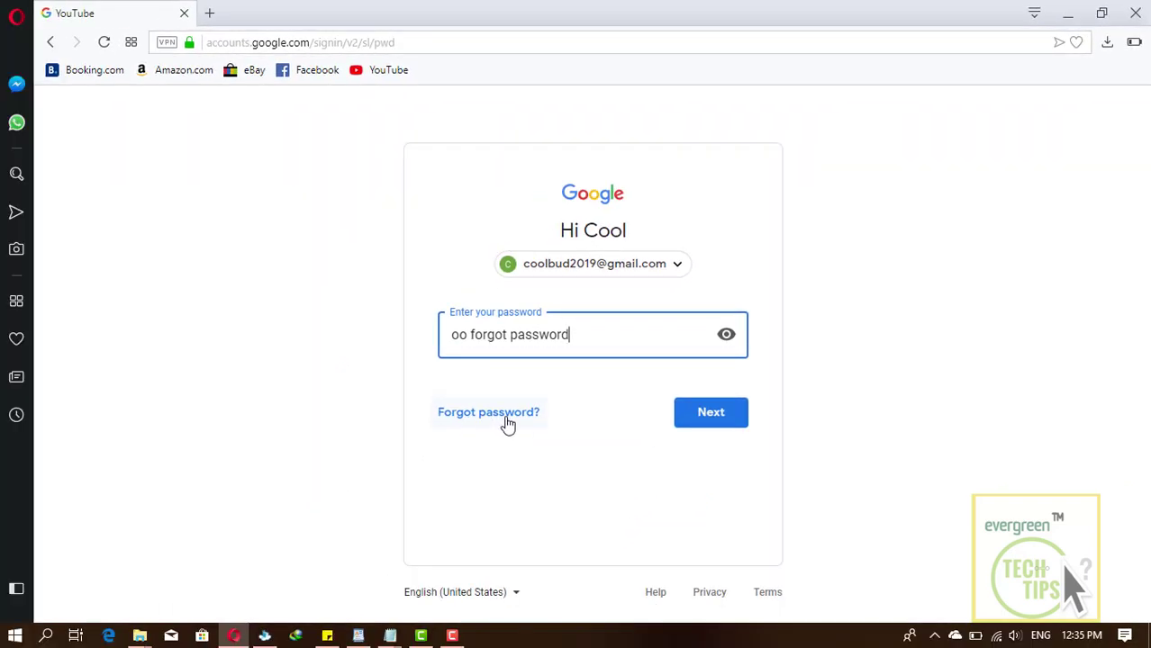
pyautogui.click(507, 423)
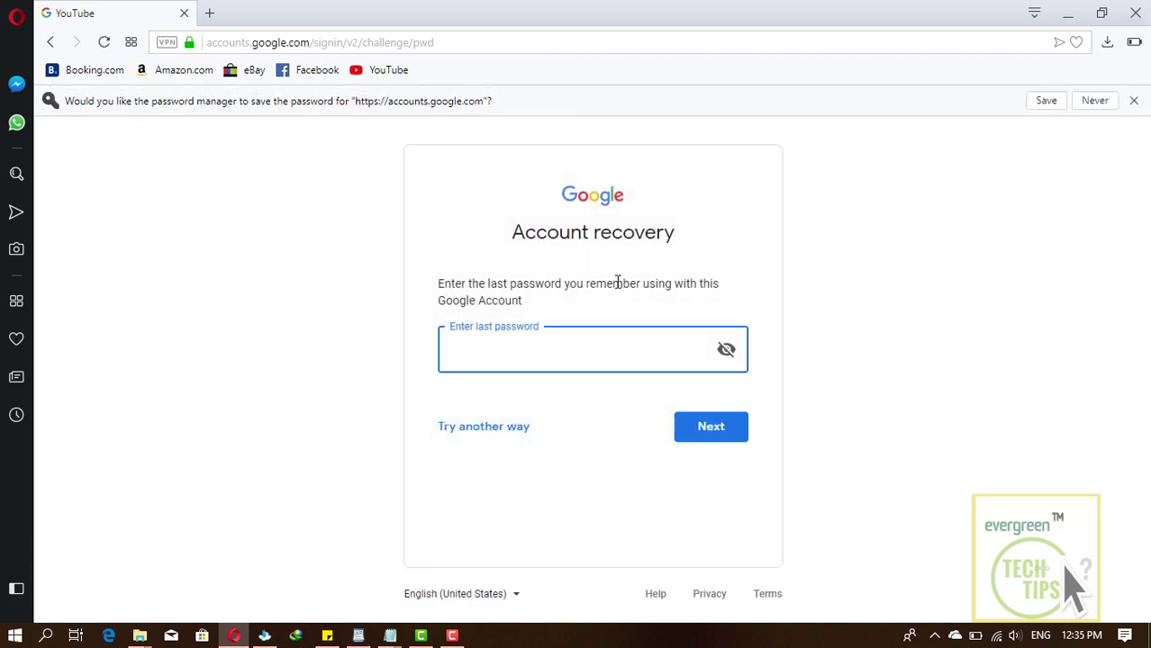
# Skip the other verification options, send a code to the recovery email, and open a new tab
pyautogui.click(484, 436)
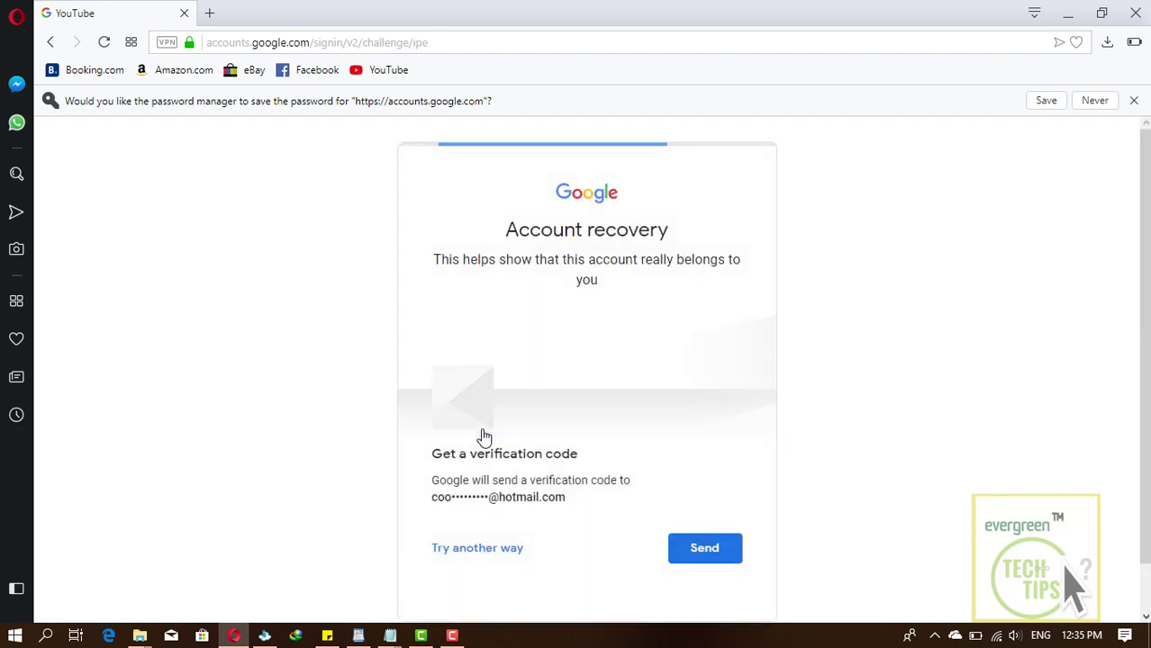
pyautogui.scroll(-1, 413, 484)
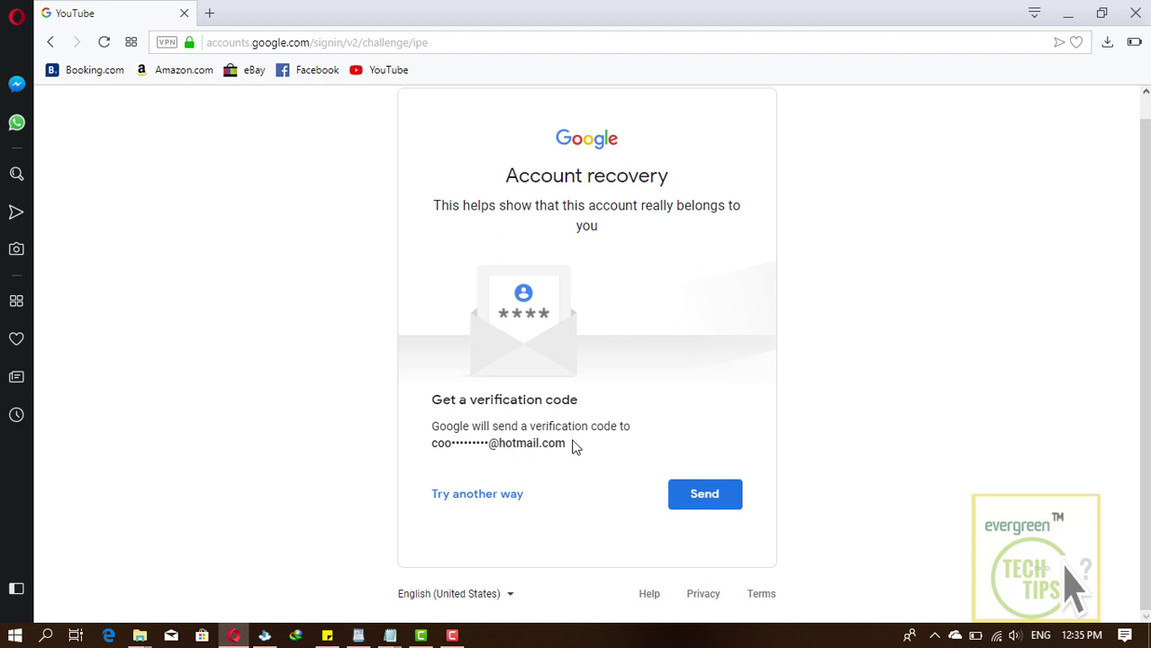
pyautogui.click(495, 498)
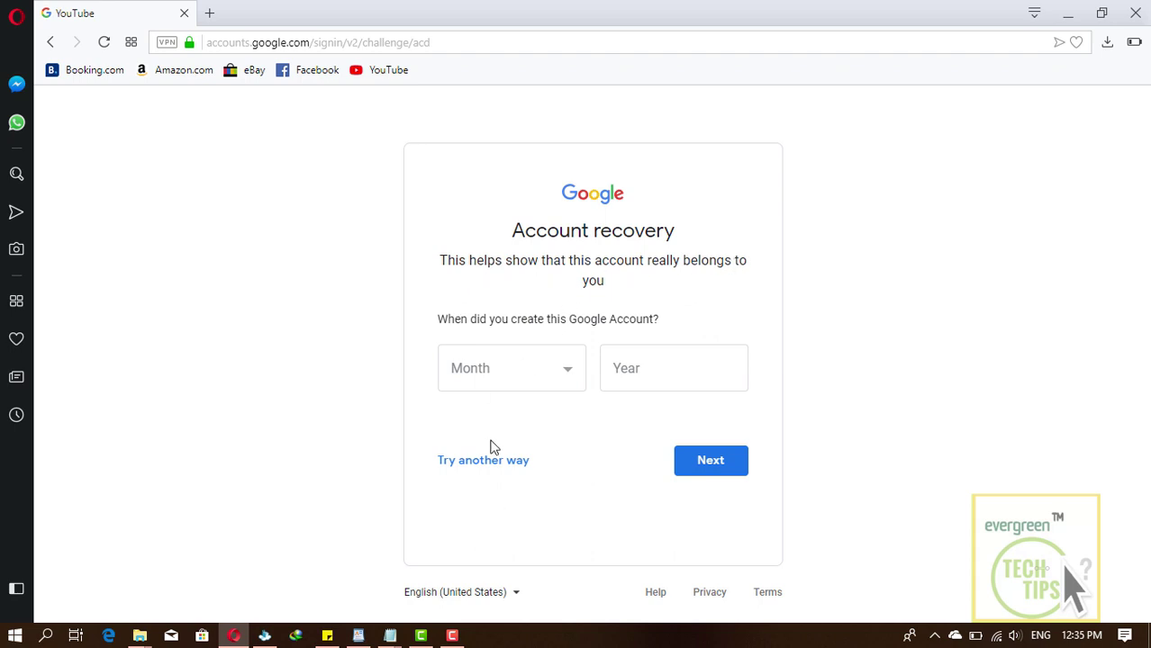
pyautogui.click(485, 471)
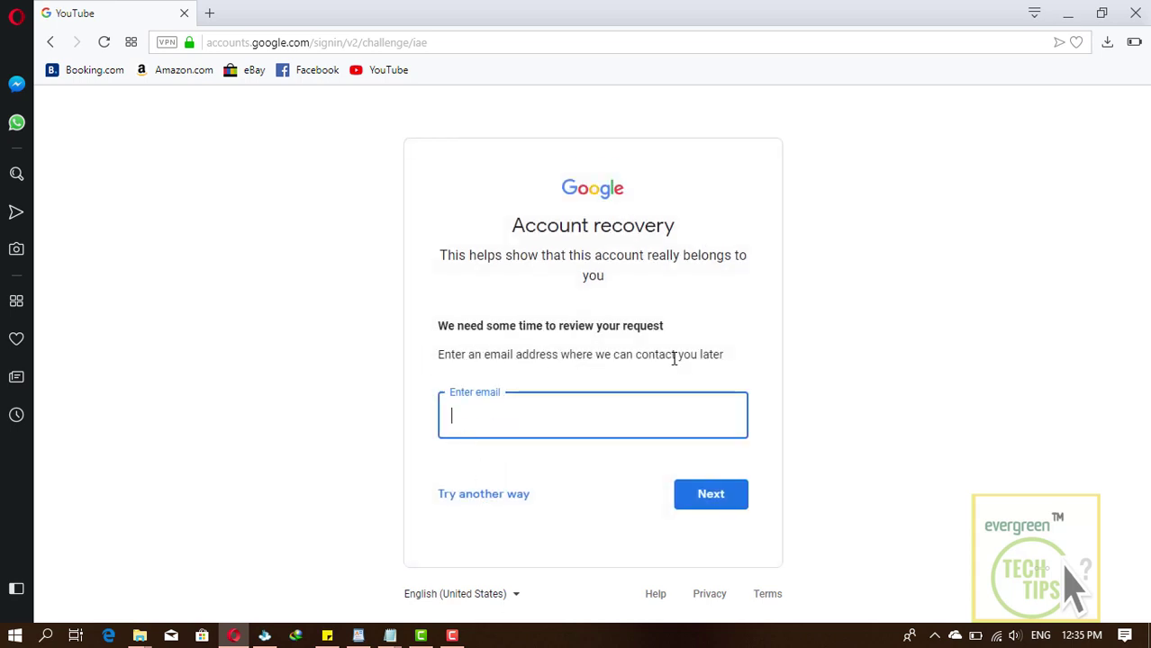
pyautogui.click(470, 497)
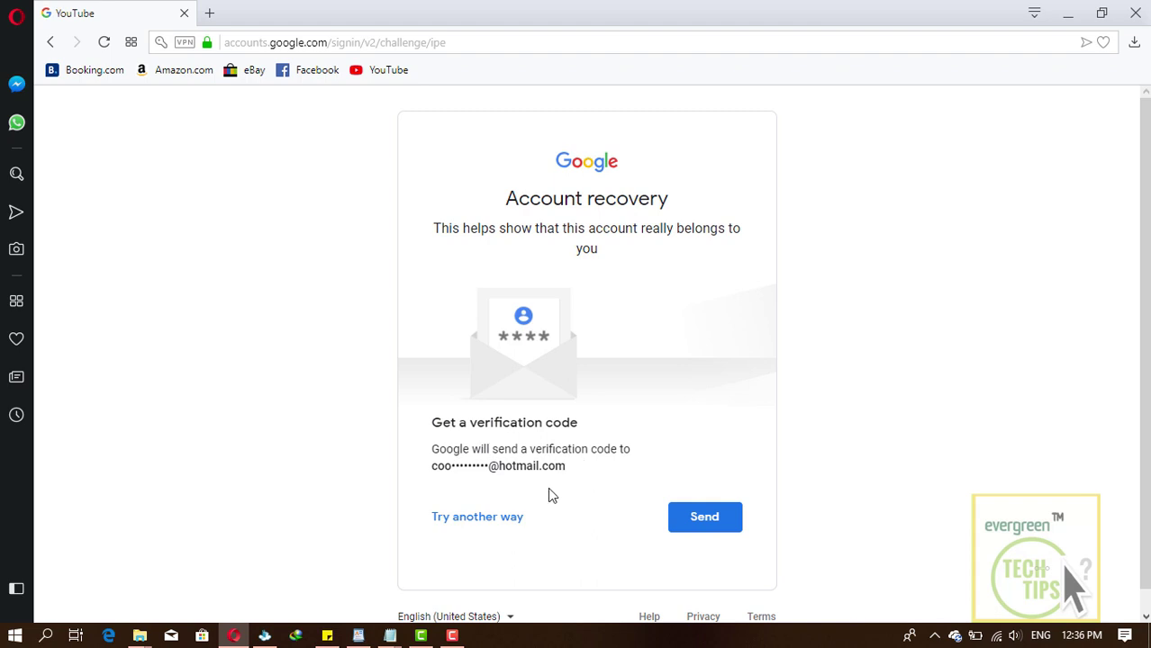
pyautogui.click(705, 526)
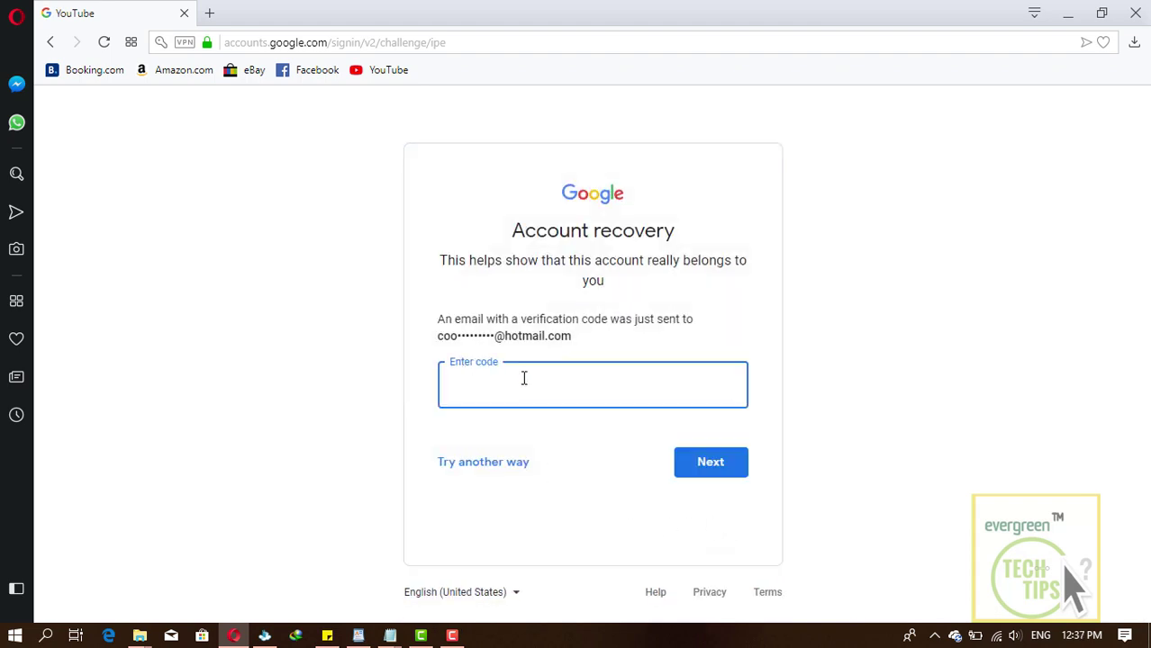
pyautogui.click(213, 13)
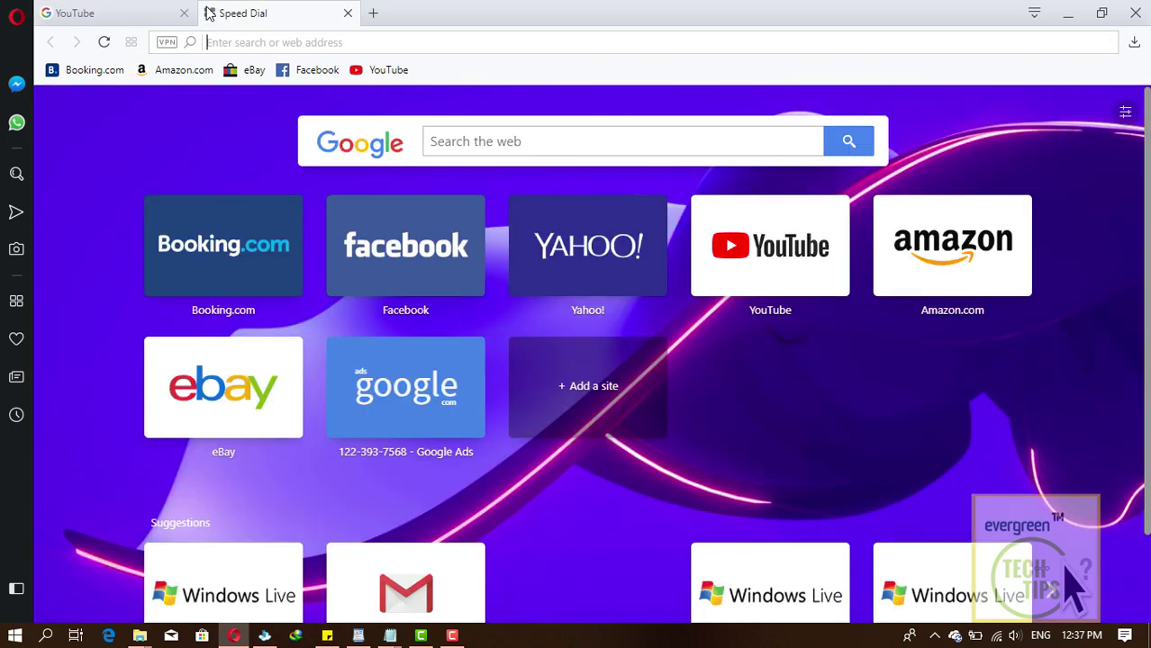
# In Outlook.com, copy the code from the Google Verification Code email and return to recovery
pyautogui.write('outlook.live.com/mail/inbox')
pyautogui.press('Return')
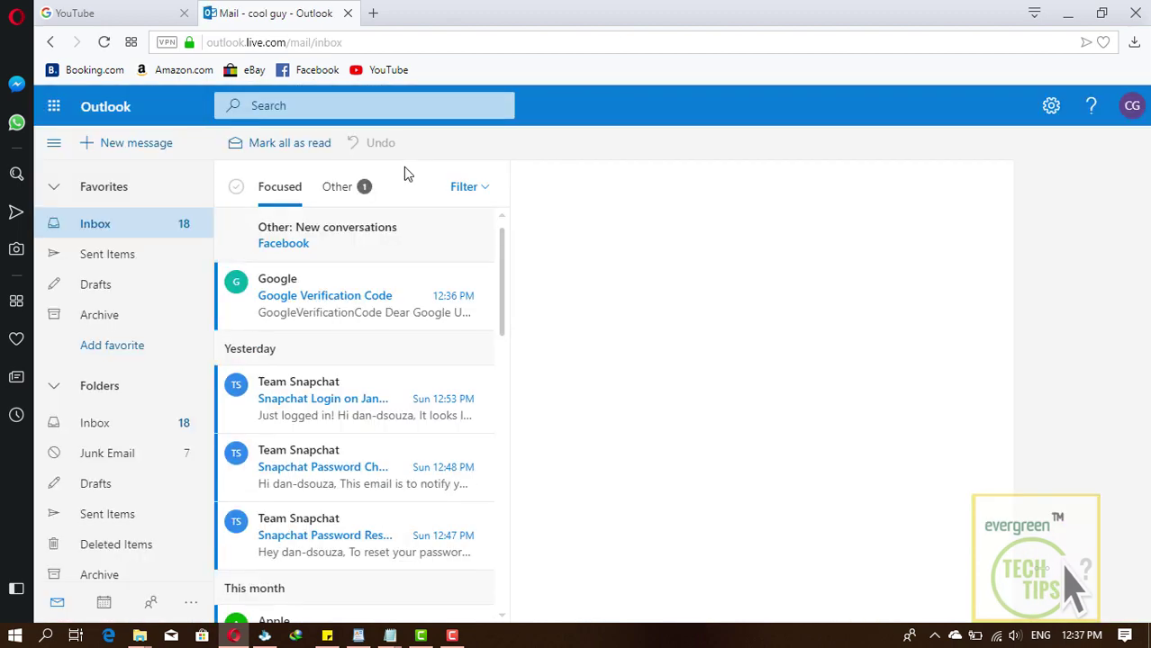
pyautogui.click(315, 308)
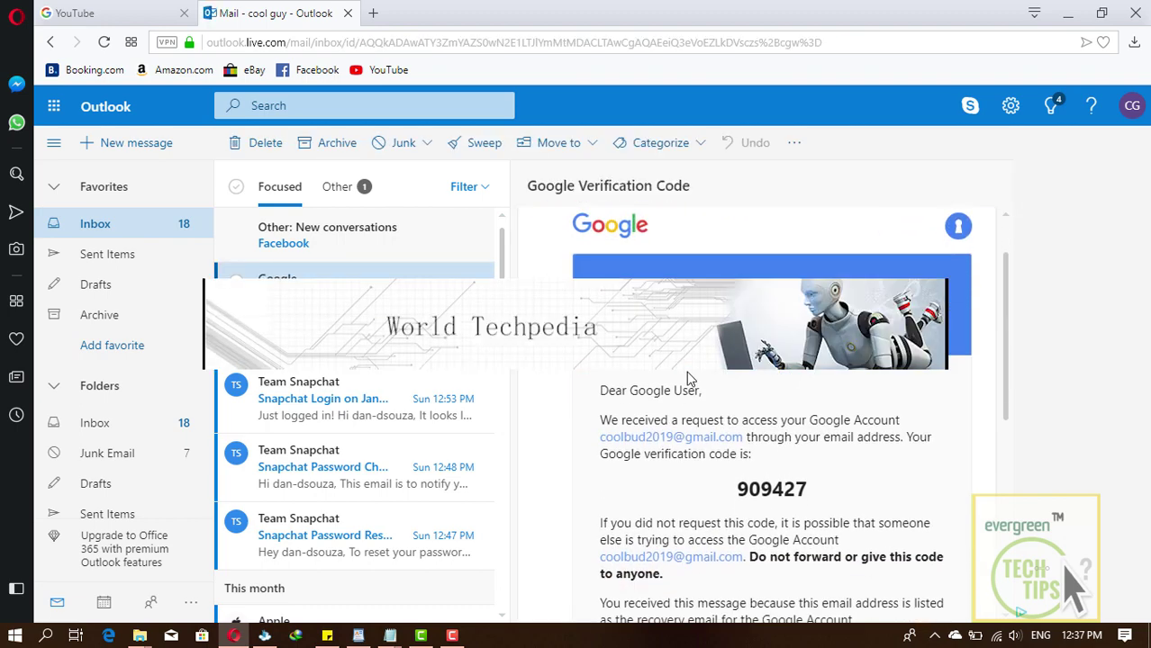
pyautogui.scroll(-1, 686, 378)
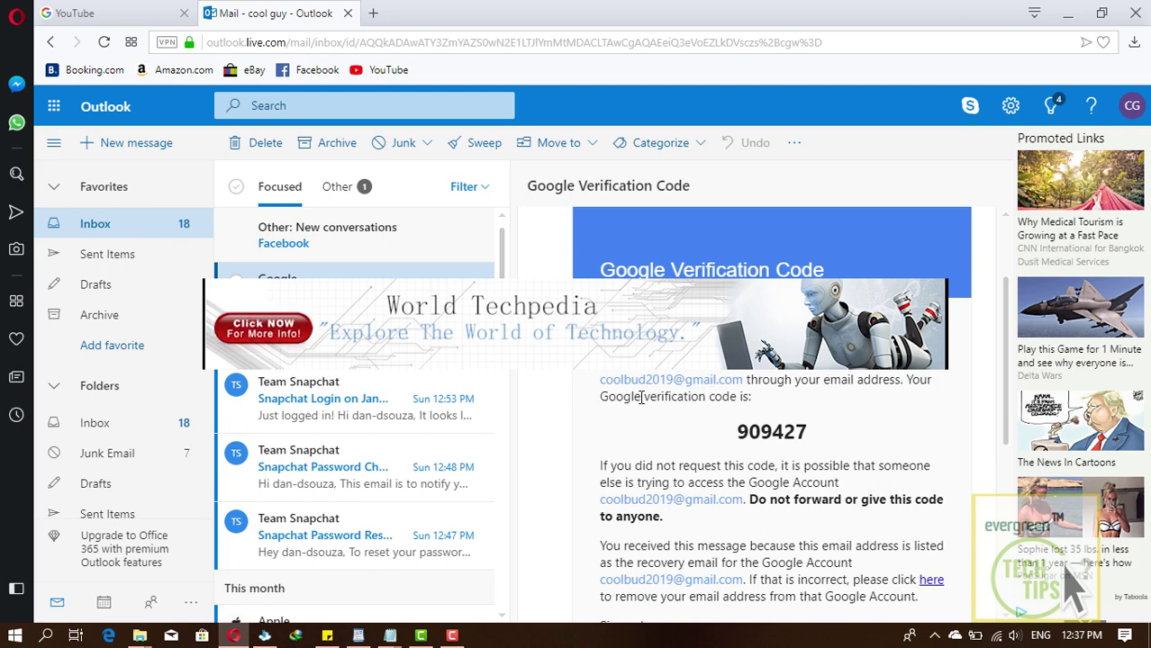
pyautogui.moveTo(734, 438); pyautogui.dragTo(825, 438)
pyautogui.hotkey('ctrl', 'c')
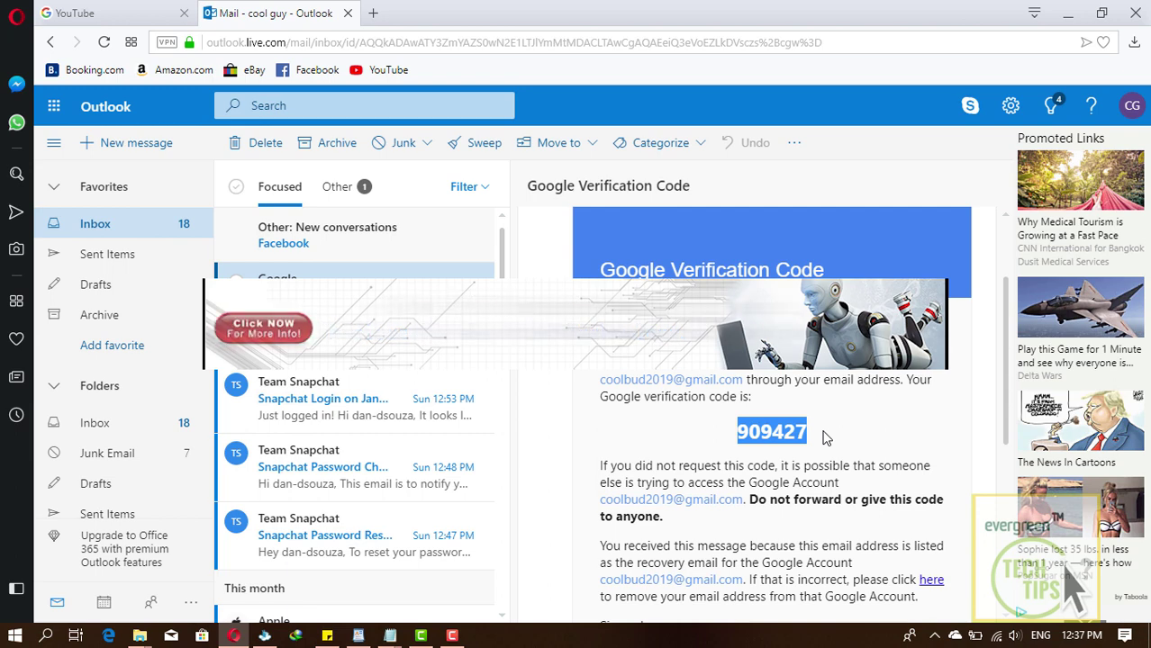
pyautogui.click(108, 13)
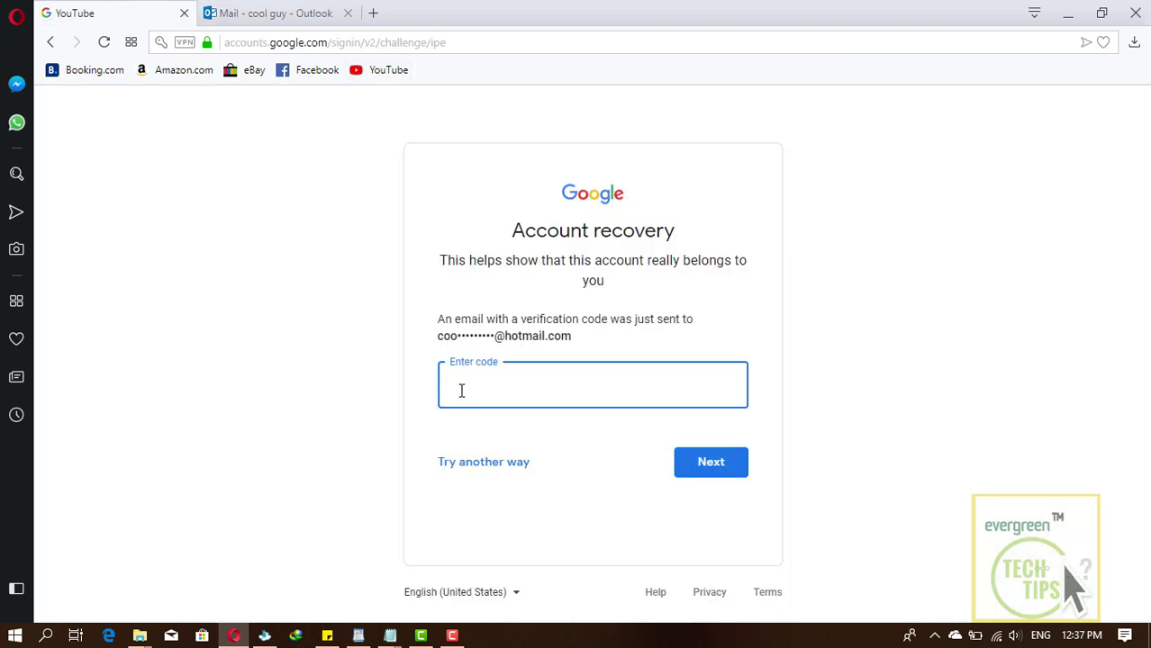
# Paste the emailed code to verify, then enter and confirm a new account password
pyautogui.hotkey('ctrl', 'v')
pyautogui.click(711, 470)
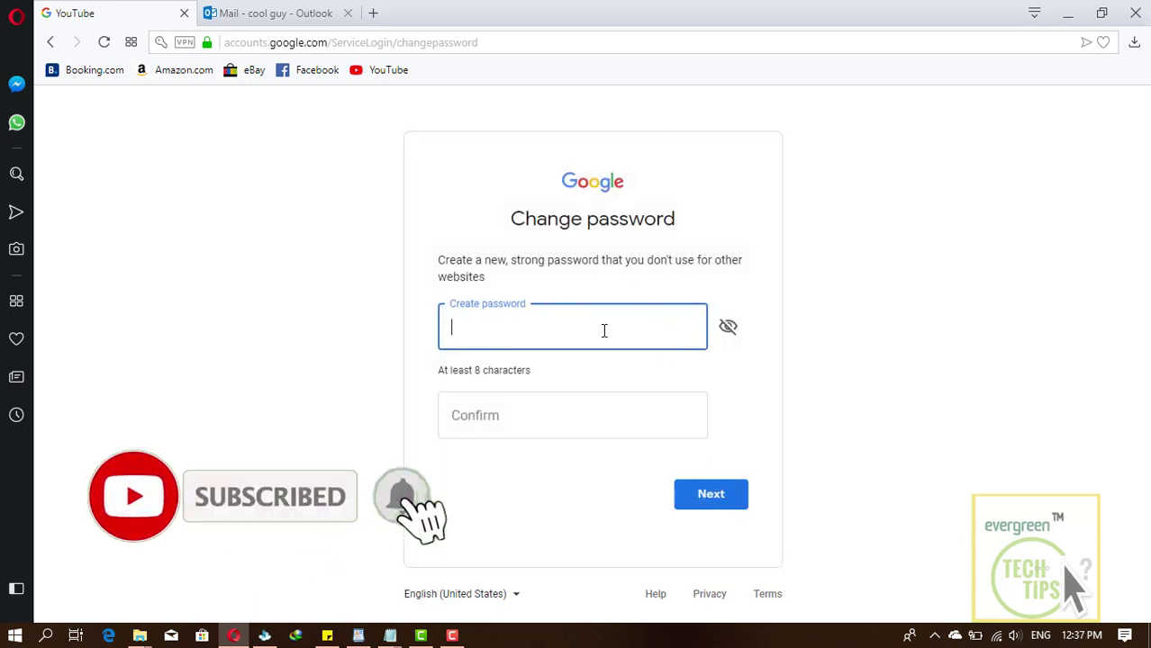
pyautogui.write('•••••')
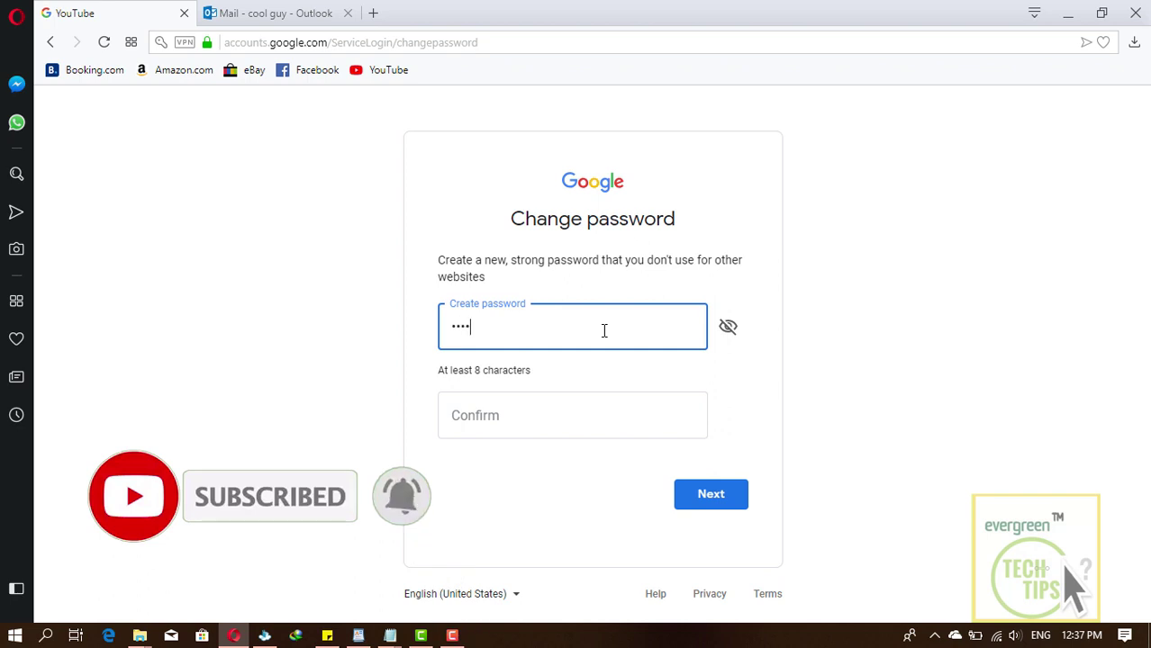
pyautogui.write('•••')
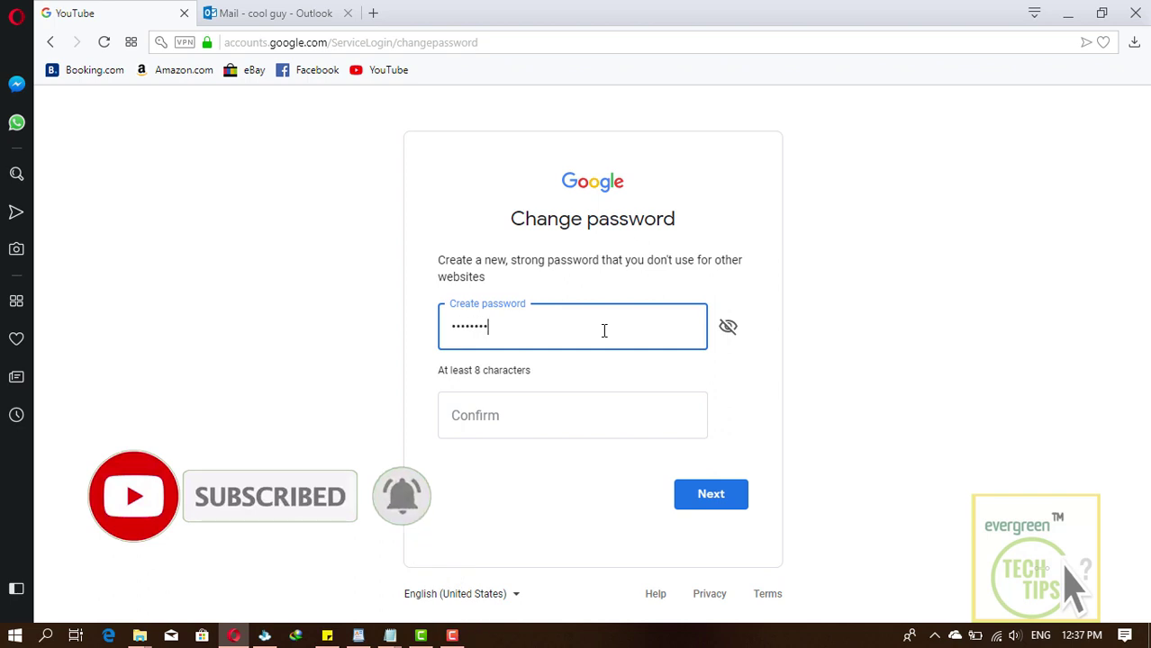
pyautogui.click(596, 412)
pyautogui.write('•')
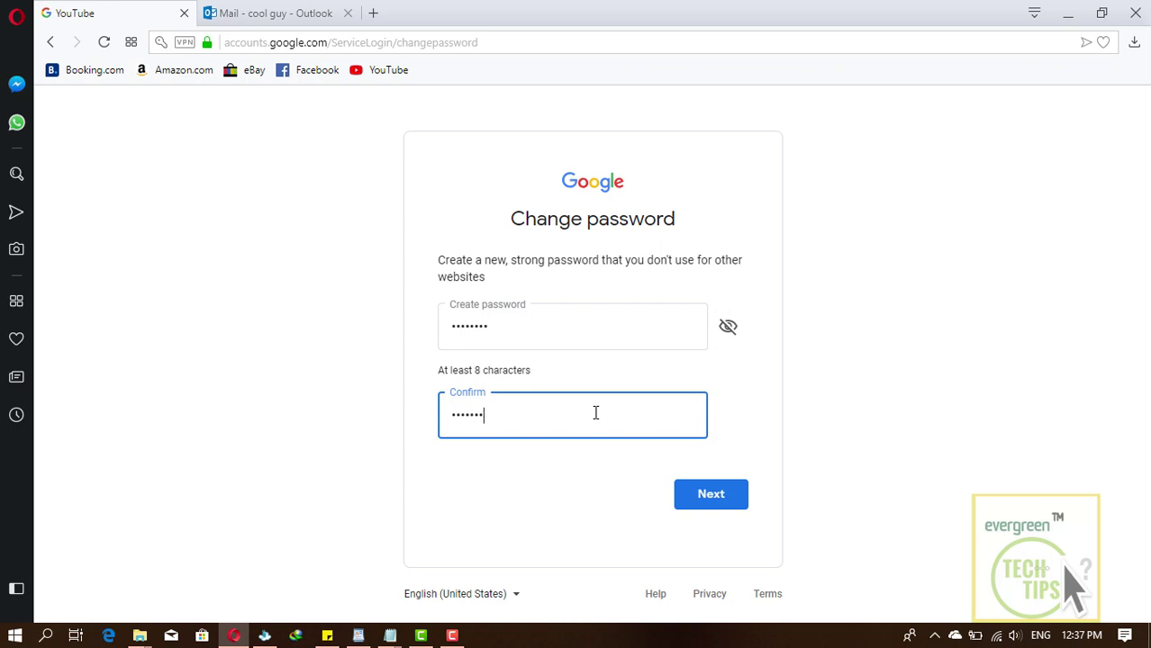
pyautogui.click(722, 503)
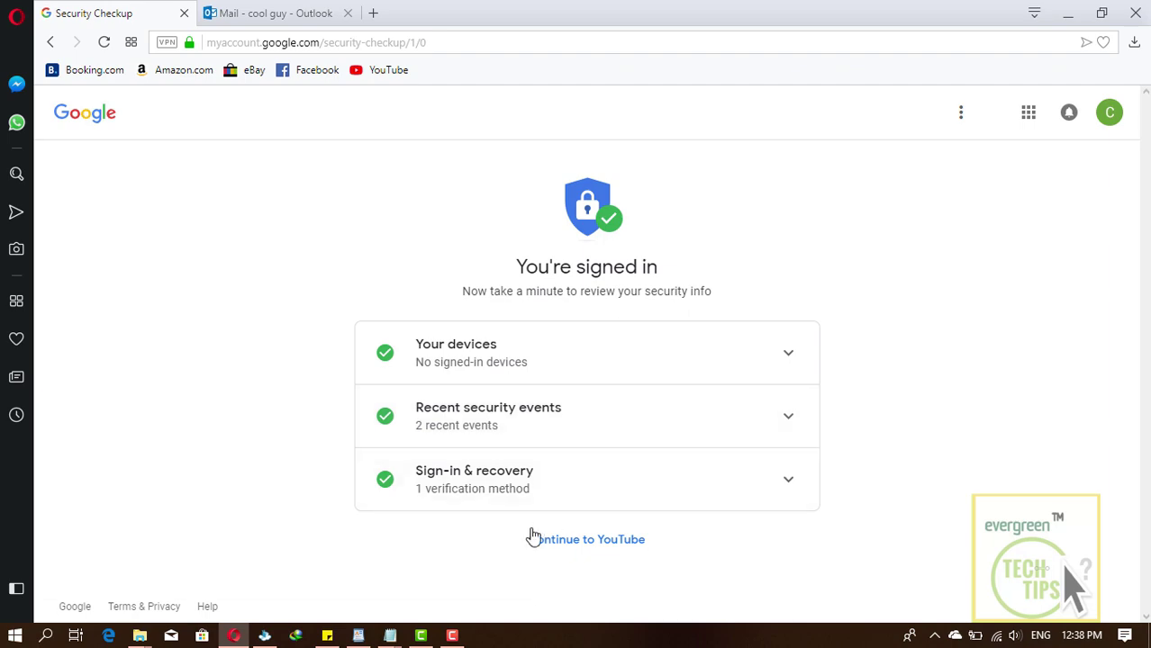
# Continue to YouTube signed in, view the account menu, then bring WordPad forward
pyautogui.click(595, 539)
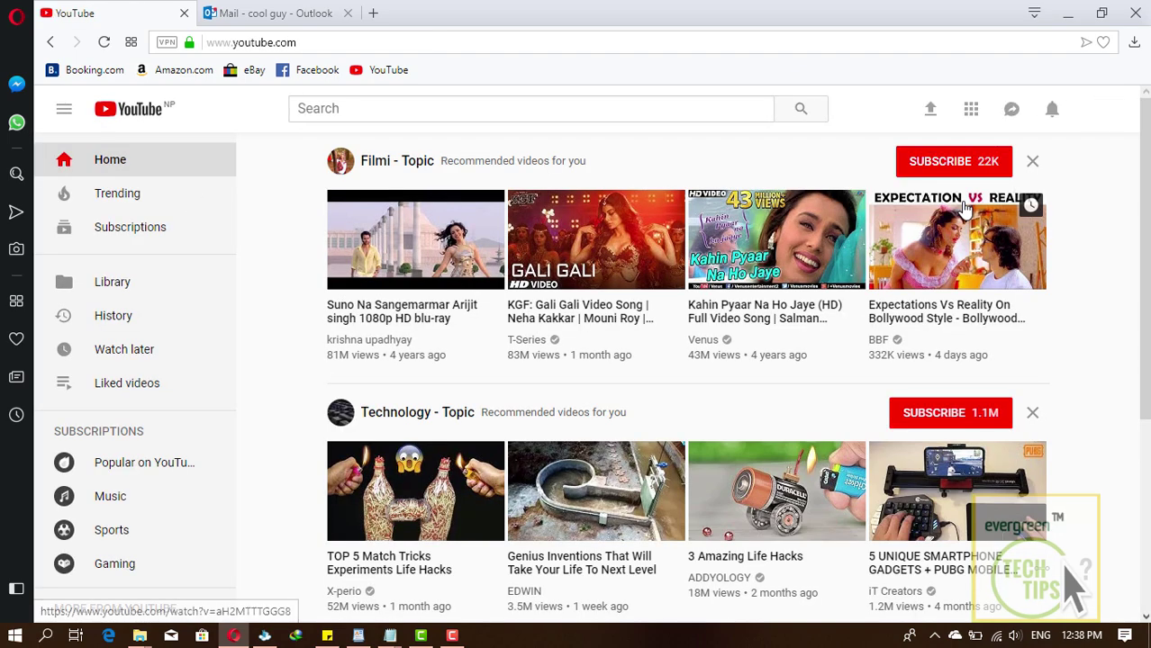
pyautogui.click(1101, 109)
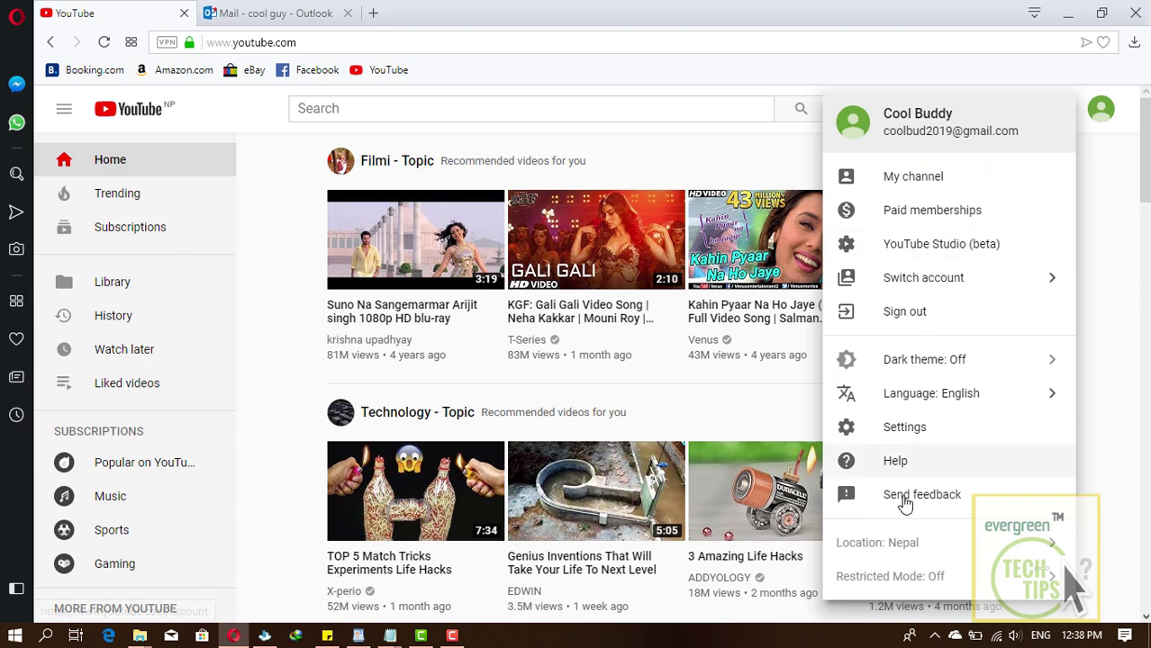
pyautogui.click(357, 635)
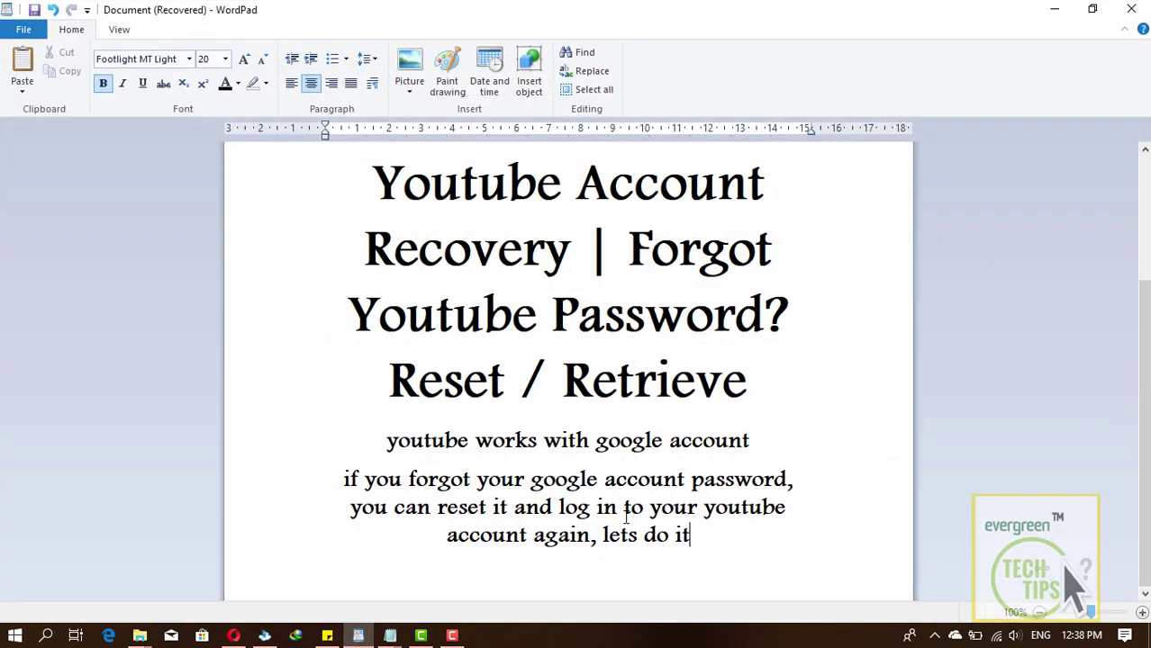
# Add a final 'done :)' line to the note and minimize WordPad
pyautogui.press('Return')
pyautogui.write('d')
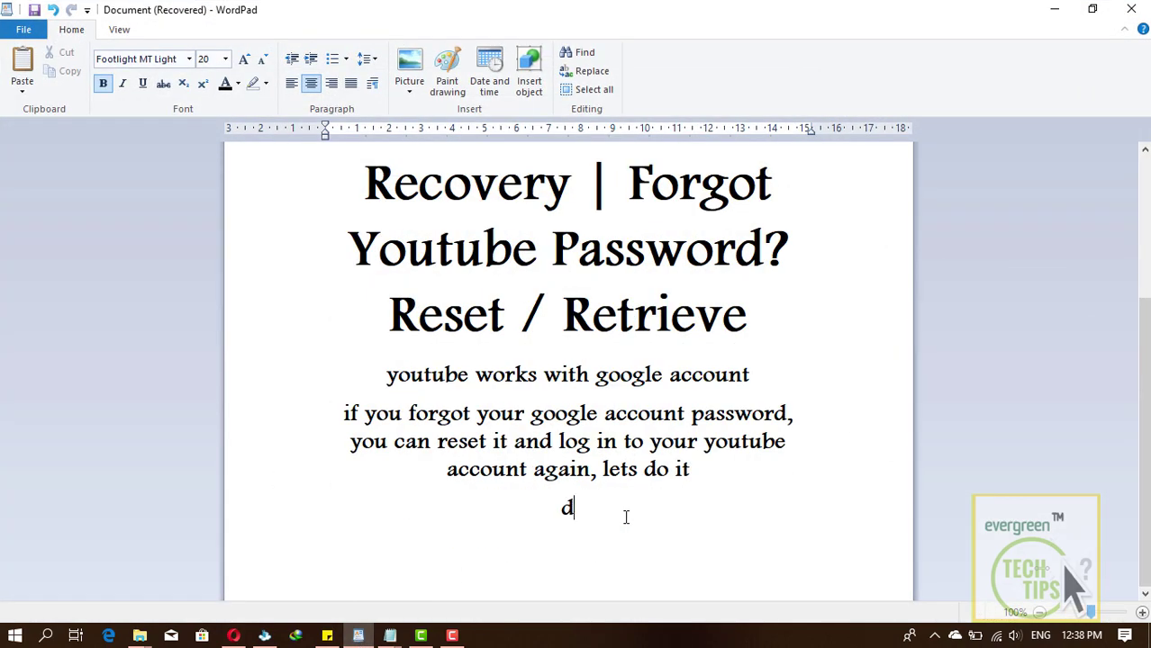
pyautogui.write('one :)')
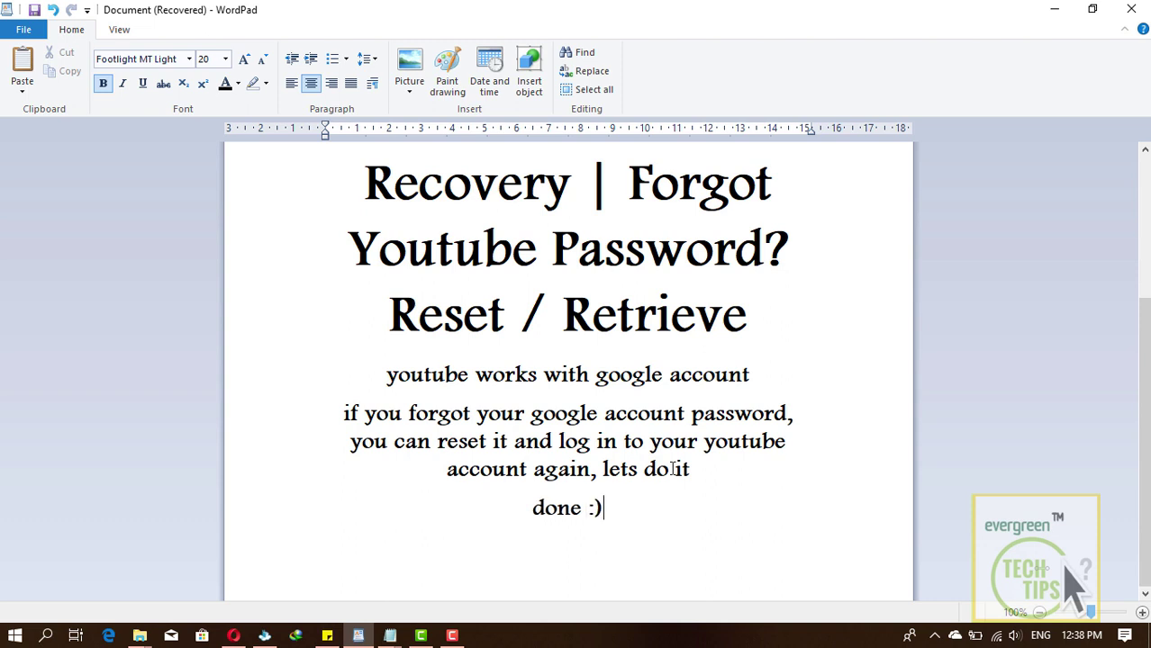
pyautogui.click(1056, 11)
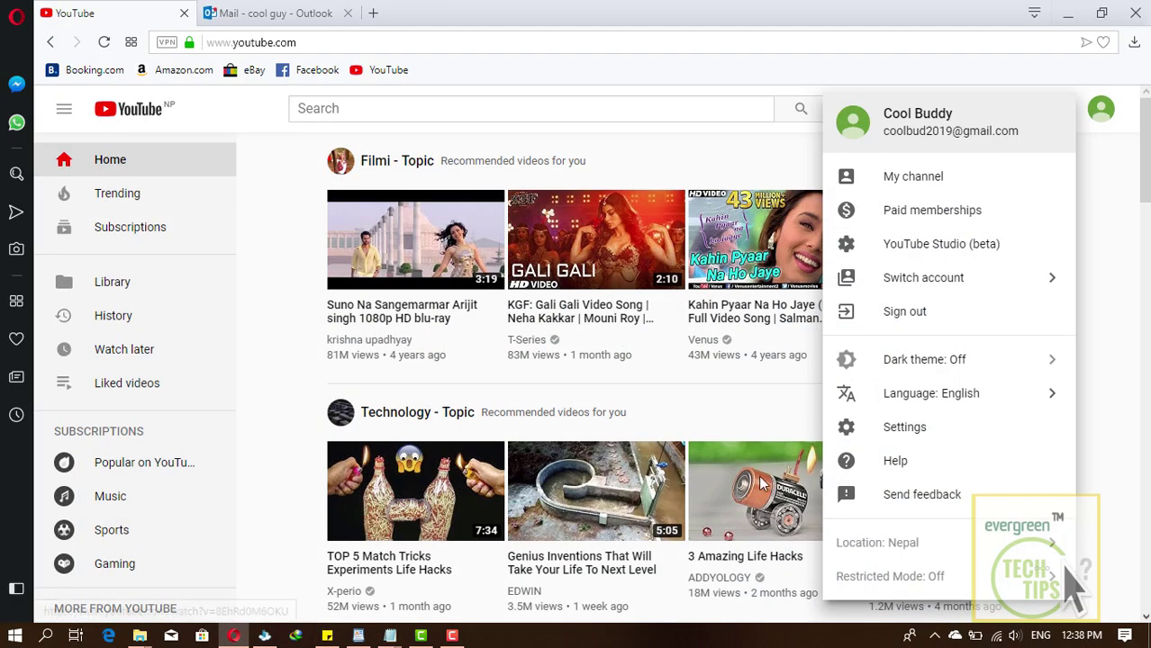